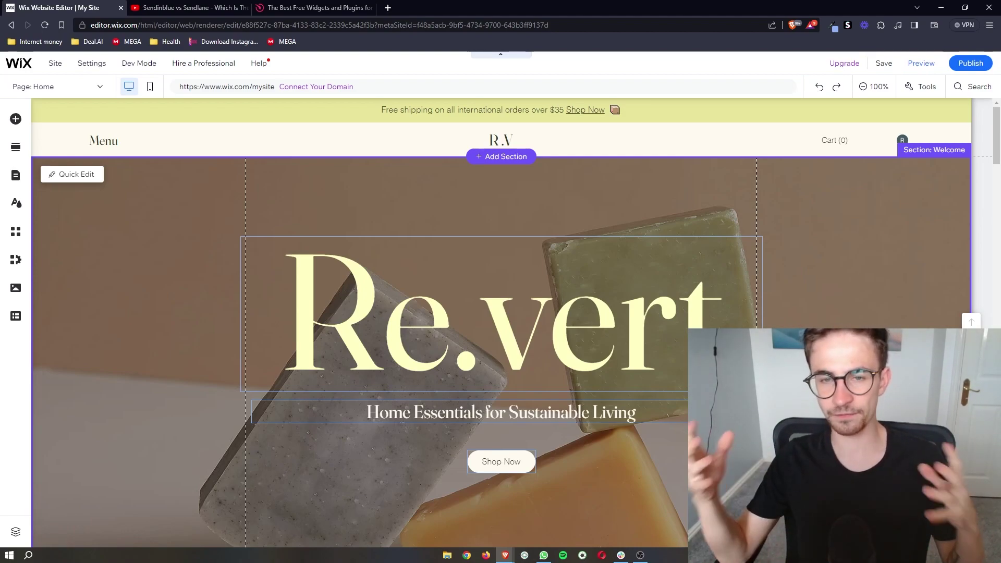
pyautogui.scroll(-4, 501, 313)
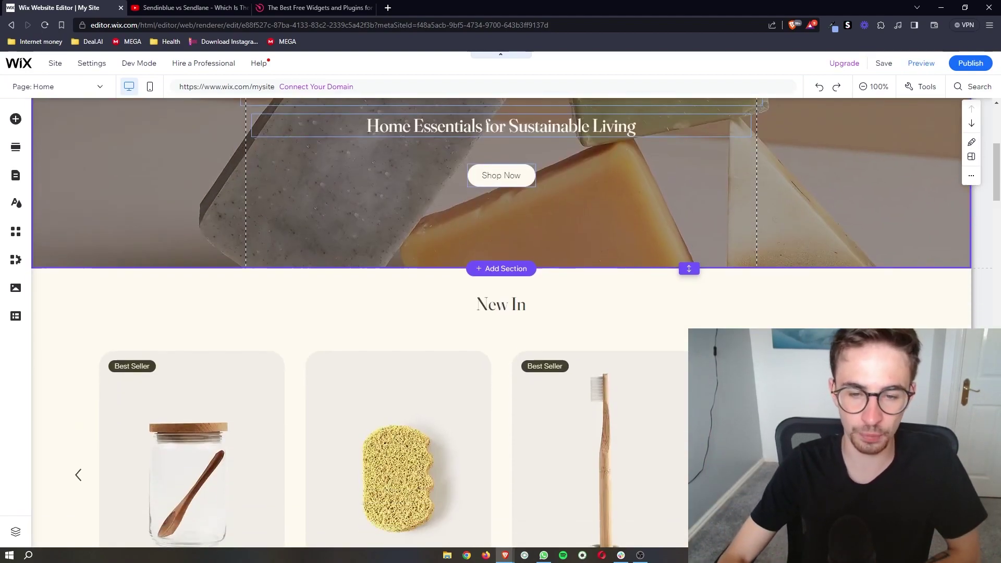
pyautogui.scroll(-5, 501, 312)
pyautogui.scroll(-5, 501, 312)
pyautogui.scroll(-5, 500, 312)
pyautogui.scroll(-2, 501, 314)
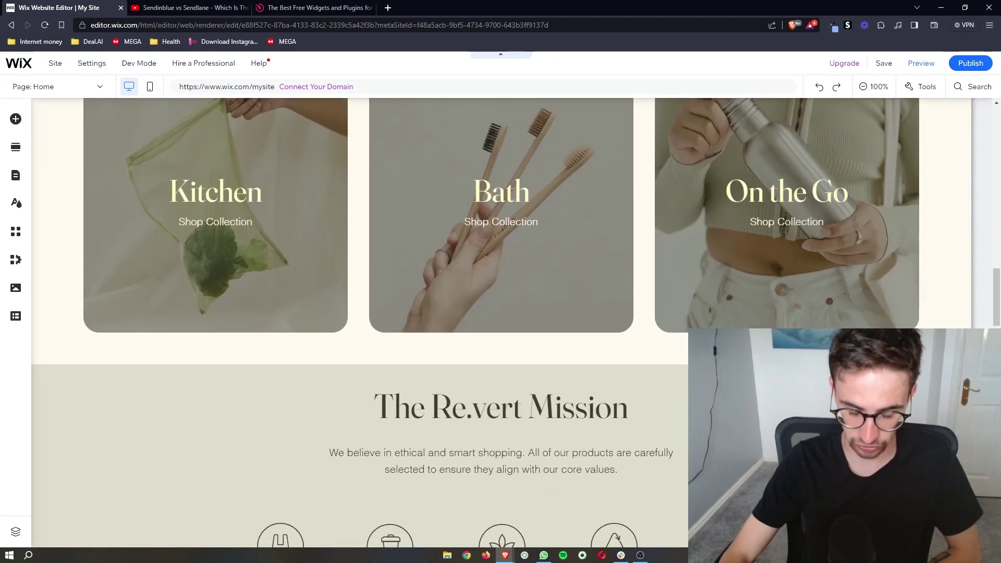
# Browse the Add Elements panel in the Wix Editor, then close it.
pyautogui.click(15, 119)
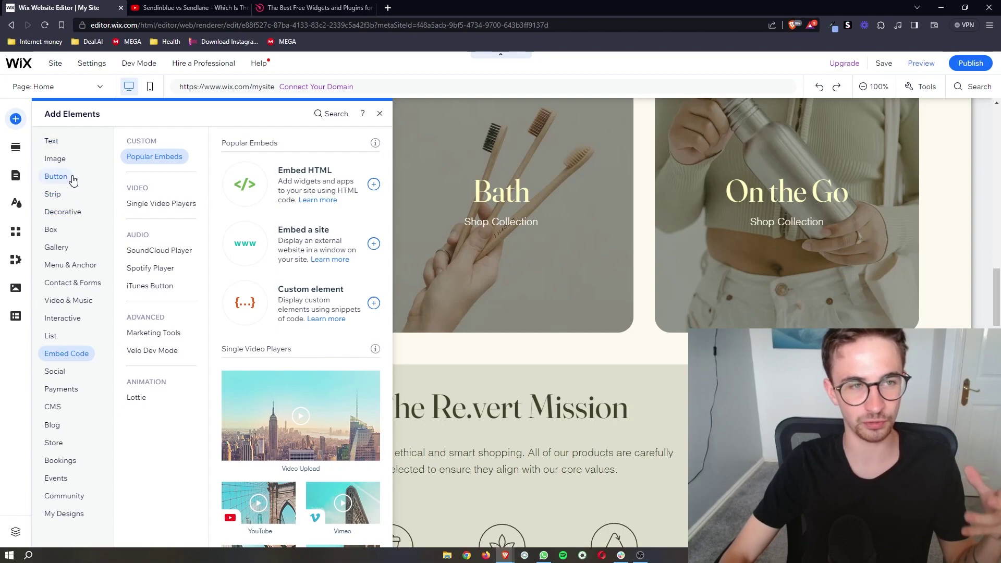
pyautogui.click(56, 159)
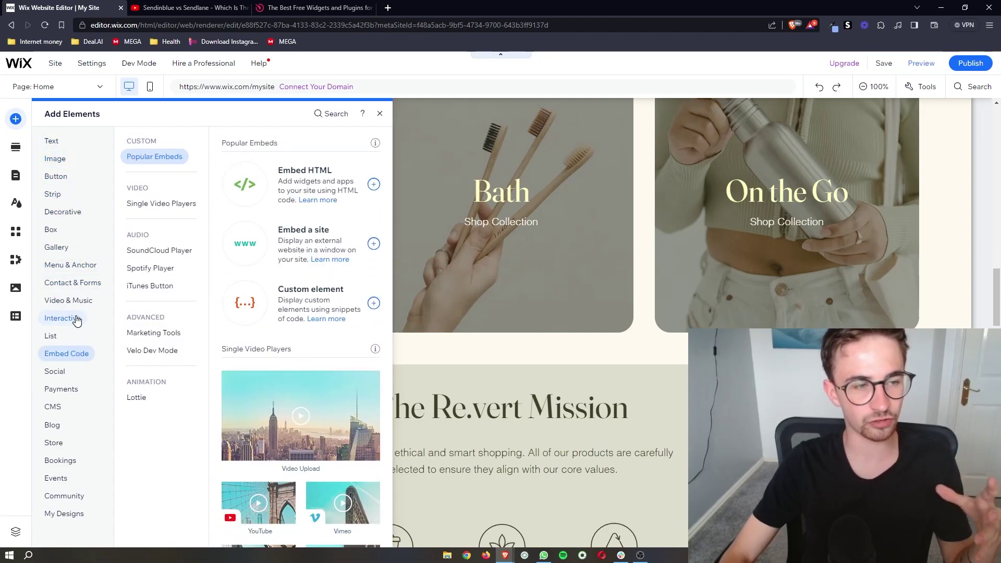
pyautogui.moveTo(62, 318)
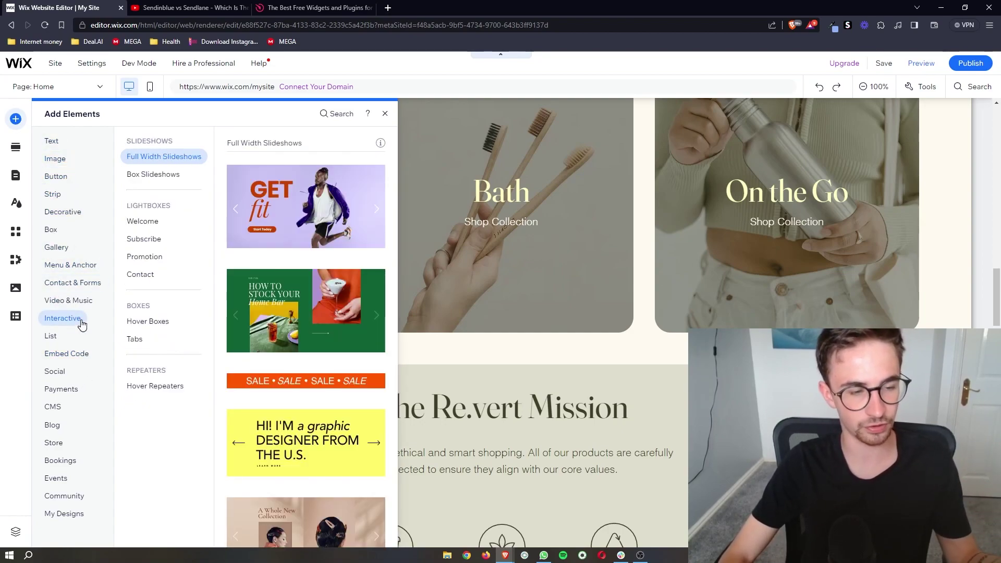
pyautogui.click(484, 196)
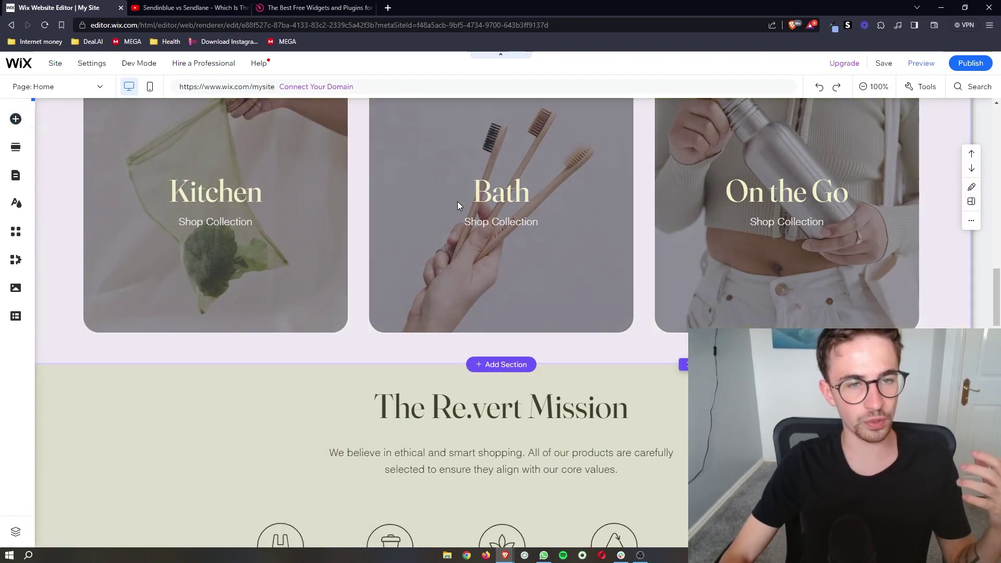
# Go to the Elfsight homepage, glance at the YouTube tab, and read the 'Get started for free' tagline.
pyautogui.click(319, 9)
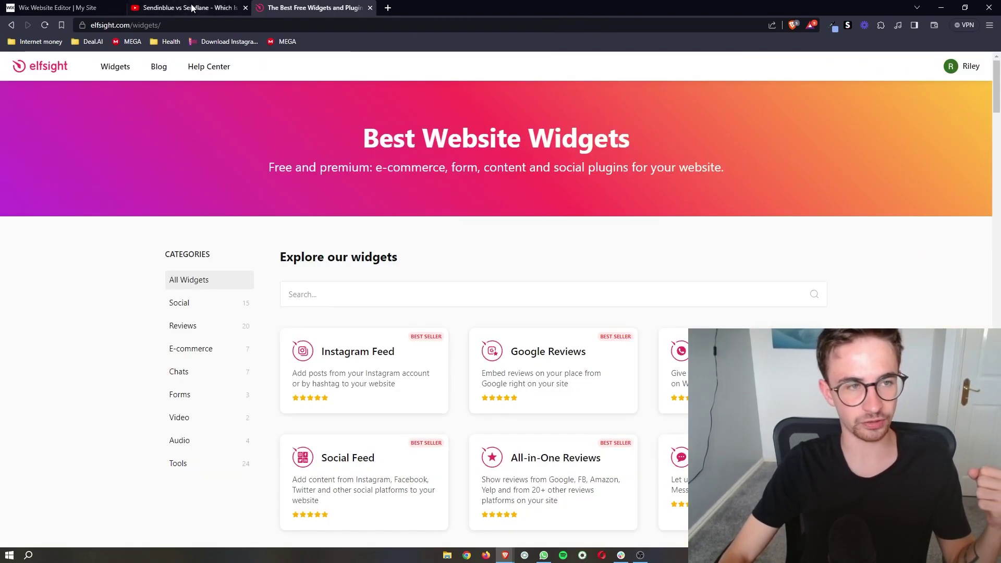
pyautogui.click(33, 66)
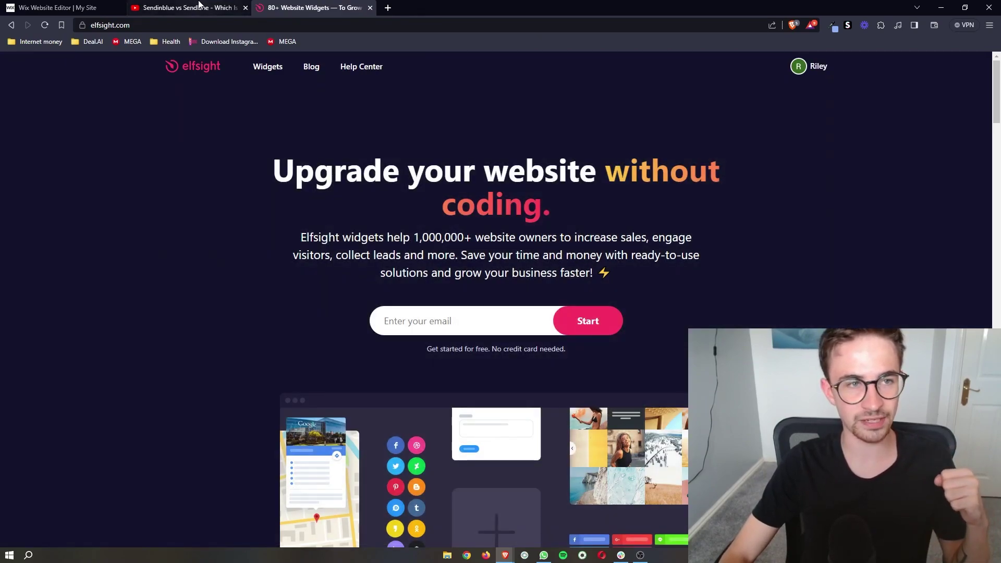
pyautogui.click(199, 7)
pyautogui.scroll(-6, 305, 254)
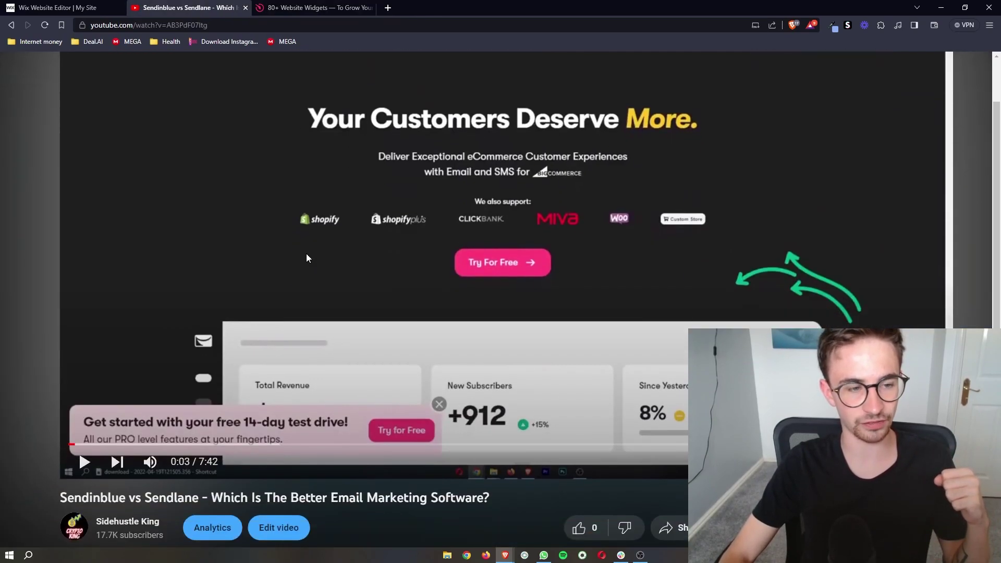
pyautogui.scroll(-4, 305, 253)
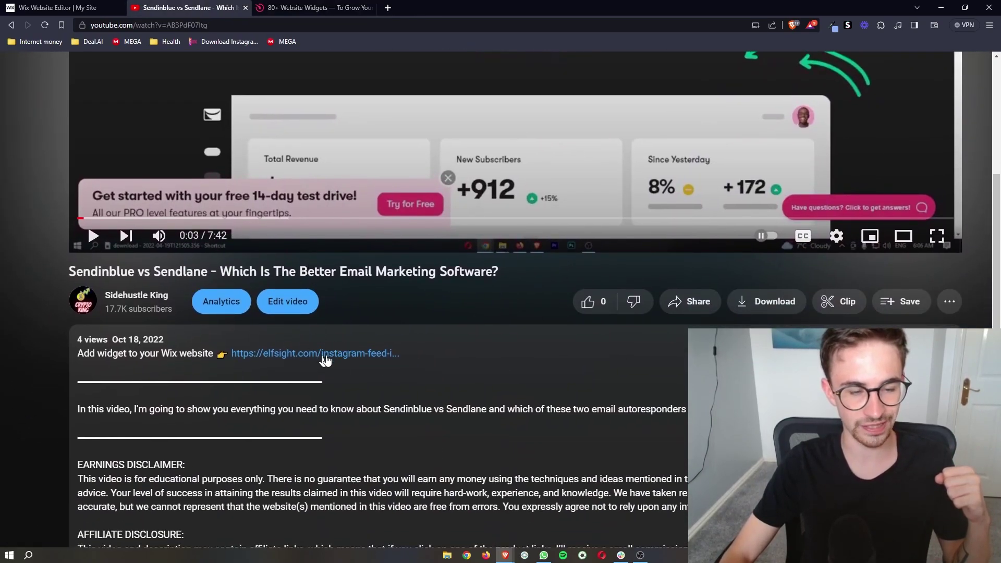
pyautogui.click(311, 8)
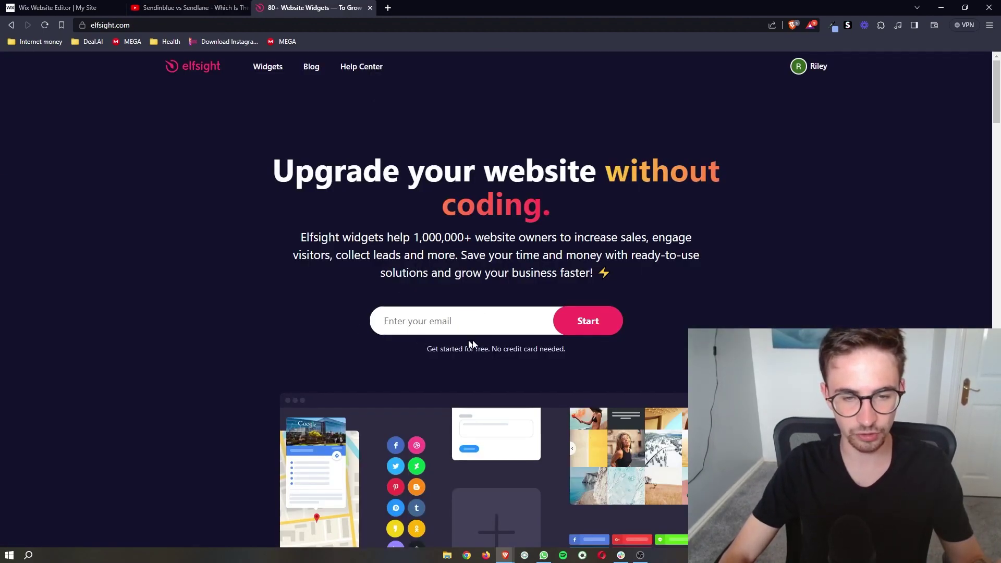
pyautogui.moveTo(566, 348); pyautogui.dragTo(400, 350)
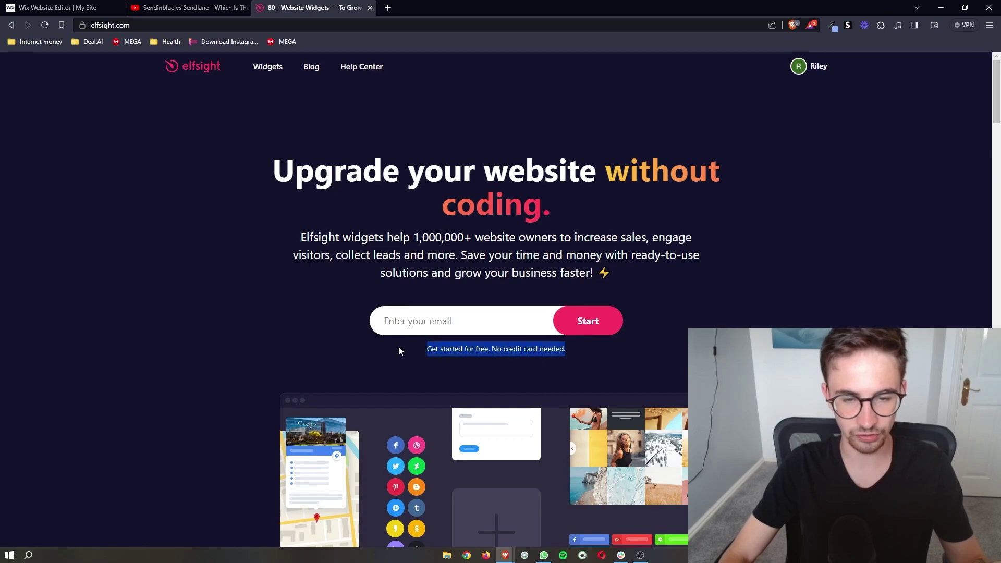
pyautogui.click(678, 363)
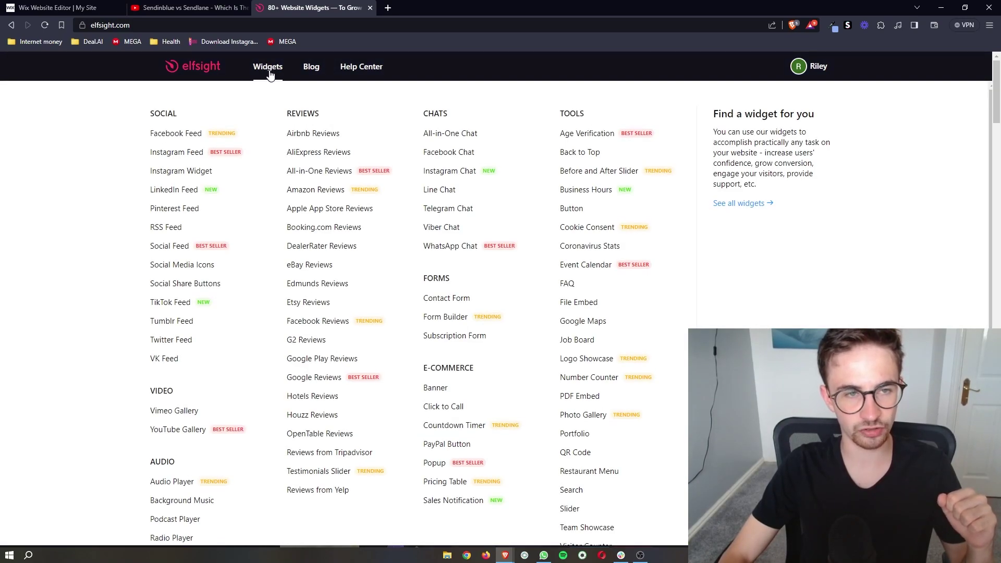
# Search the Elfsight widget catalogue for 'popup' and open the Popup widget page.
pyautogui.click(268, 67)
pyautogui.scroll(-2, 500, 305)
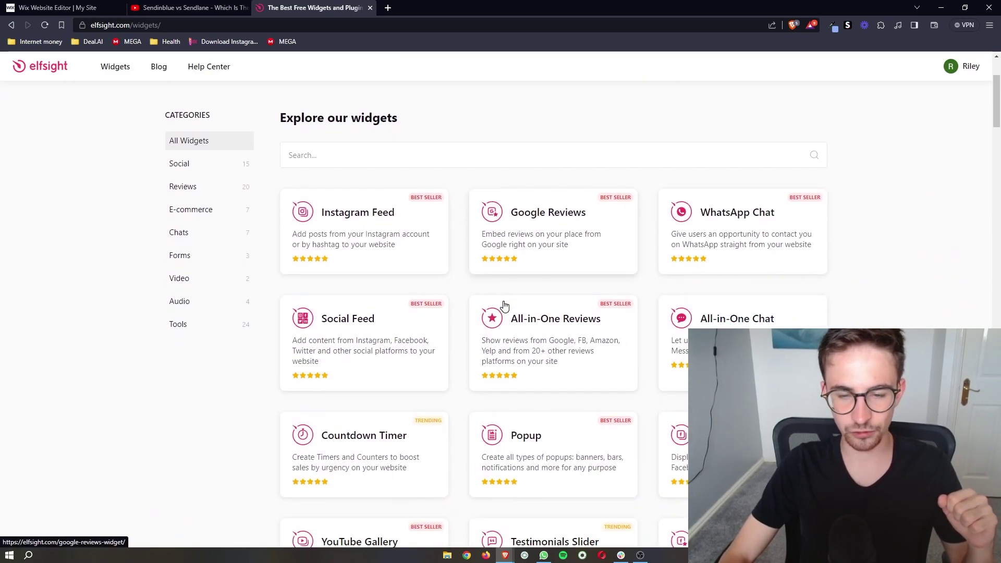
pyautogui.scroll(-1, 504, 305)
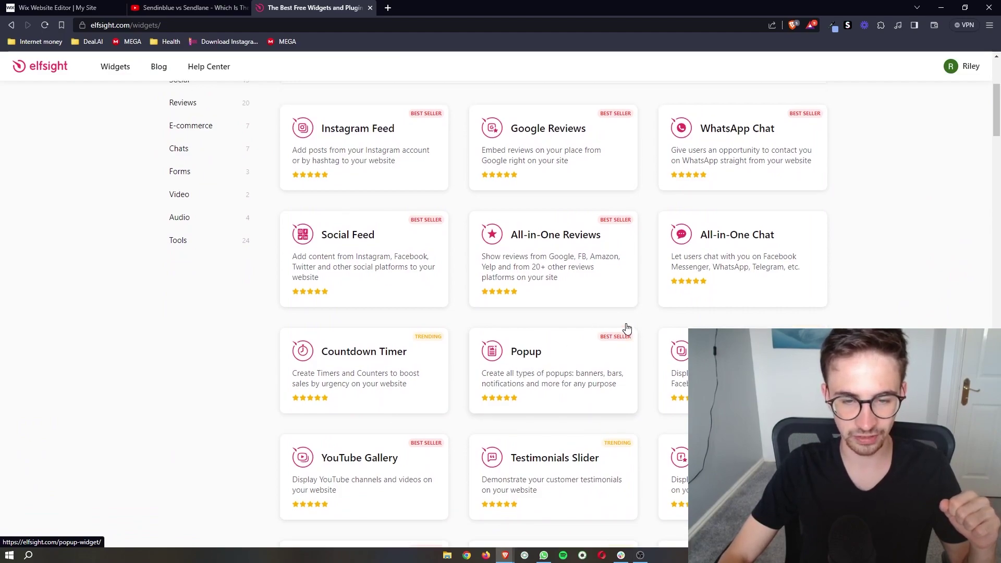
pyautogui.scroll(4, 626, 329)
pyautogui.click(380, 294)
pyautogui.write('popup')
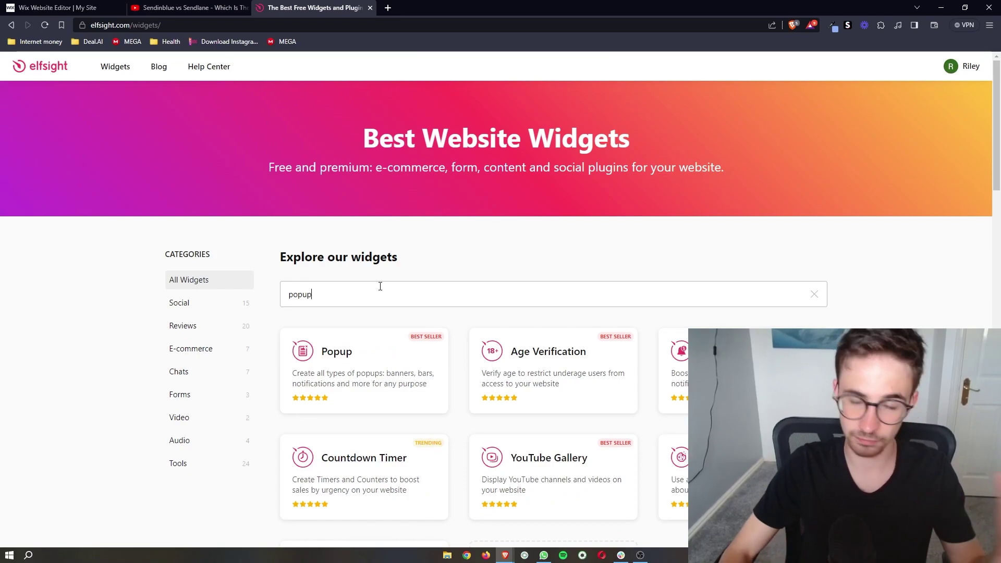
pyautogui.scroll(-2, 380, 286)
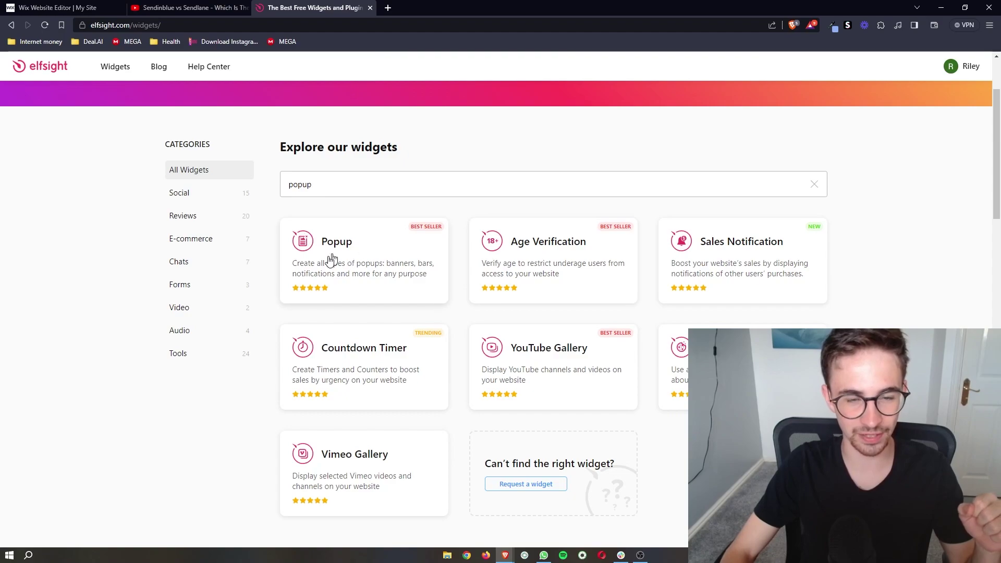
pyautogui.click(369, 277)
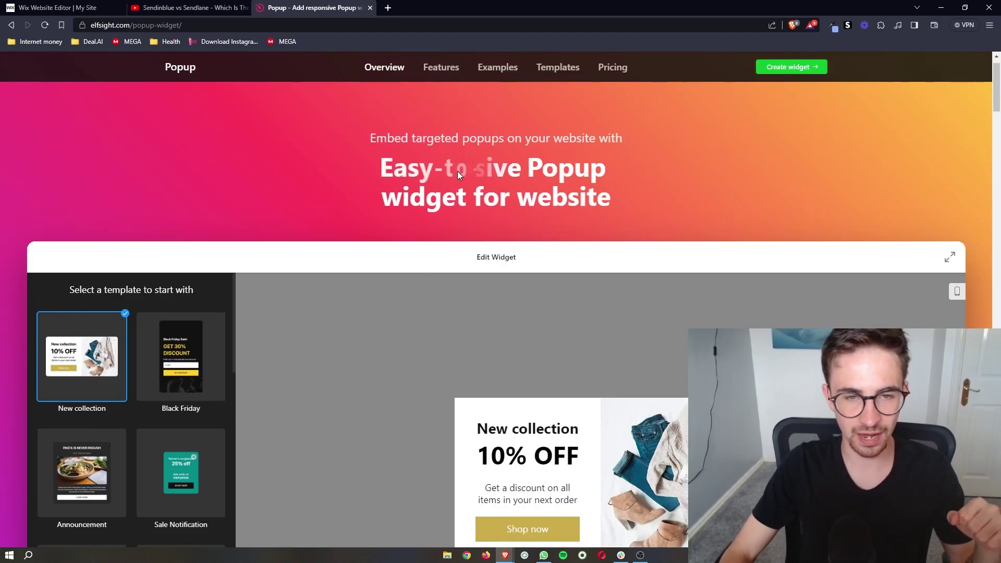
pyautogui.scroll(1, 457, 172)
pyautogui.scroll(-3, 446, 197)
pyautogui.scroll(-2, 439, 199)
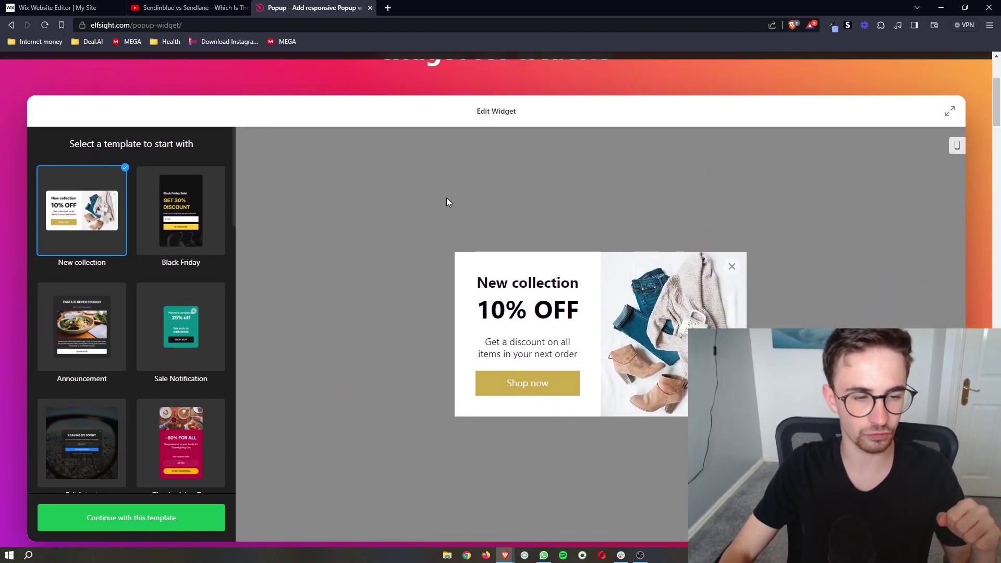
pyautogui.scroll(-3, 171, 273)
pyautogui.scroll(-3, 171, 272)
pyautogui.scroll(-3, 171, 272)
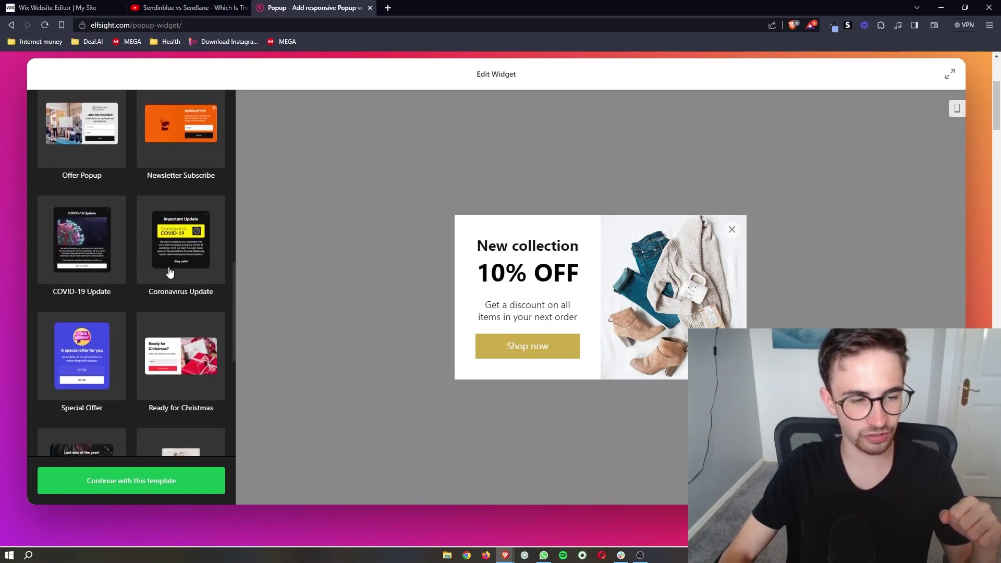
pyautogui.scroll(-3, 171, 272)
pyautogui.scroll(-3, 171, 272)
pyautogui.scroll(2, 170, 273)
pyautogui.scroll(3, 305, 237)
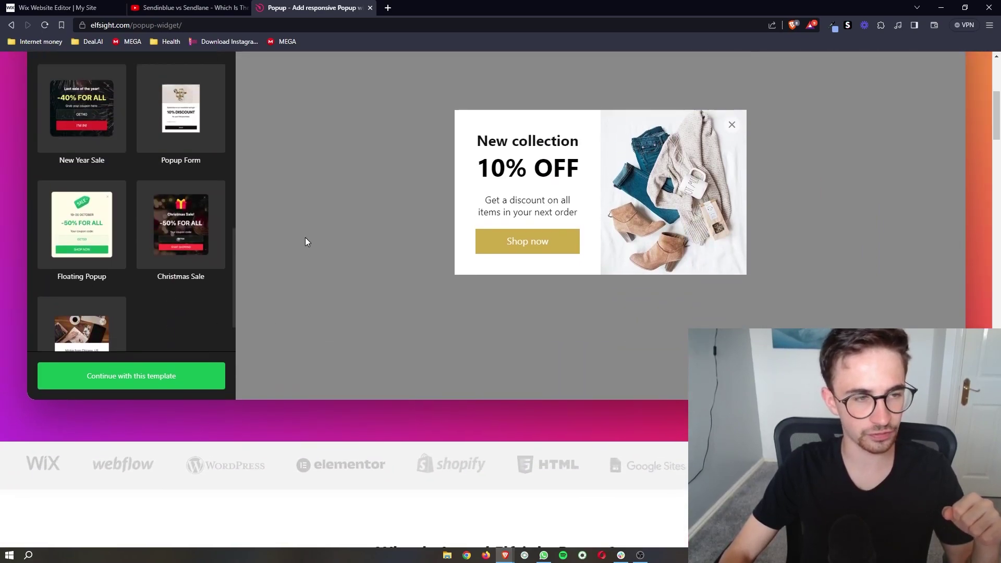
pyautogui.scroll(3, 305, 237)
pyautogui.scroll(4, 75, 180)
pyautogui.scroll(3, 76, 179)
pyautogui.scroll(-3, 75, 180)
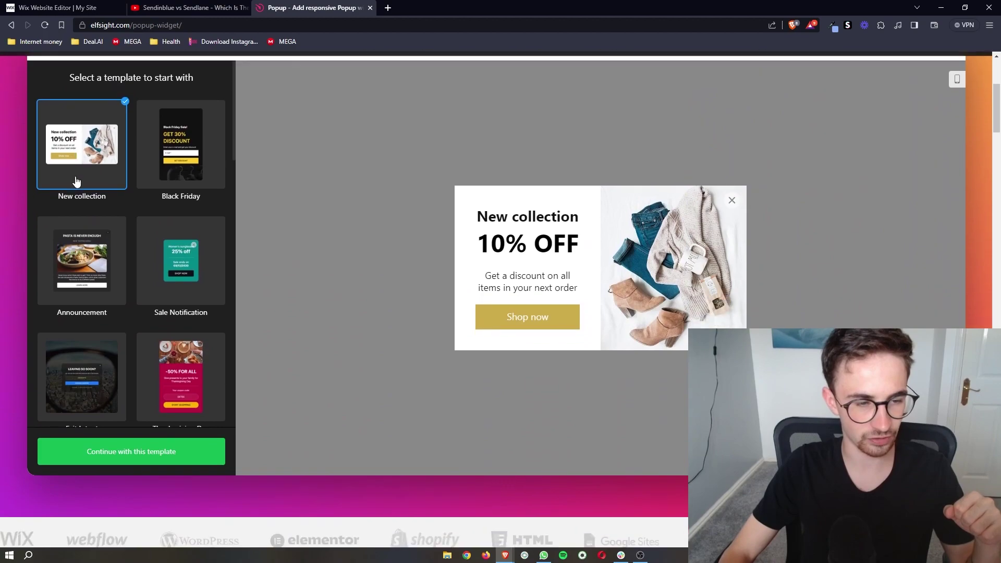
pyautogui.scroll(-3, 76, 180)
pyautogui.scroll(-3, 172, 252)
pyautogui.scroll(-1, 172, 253)
# Choose the 'Special for you' popup template from the template list.
pyautogui.click(180, 157)
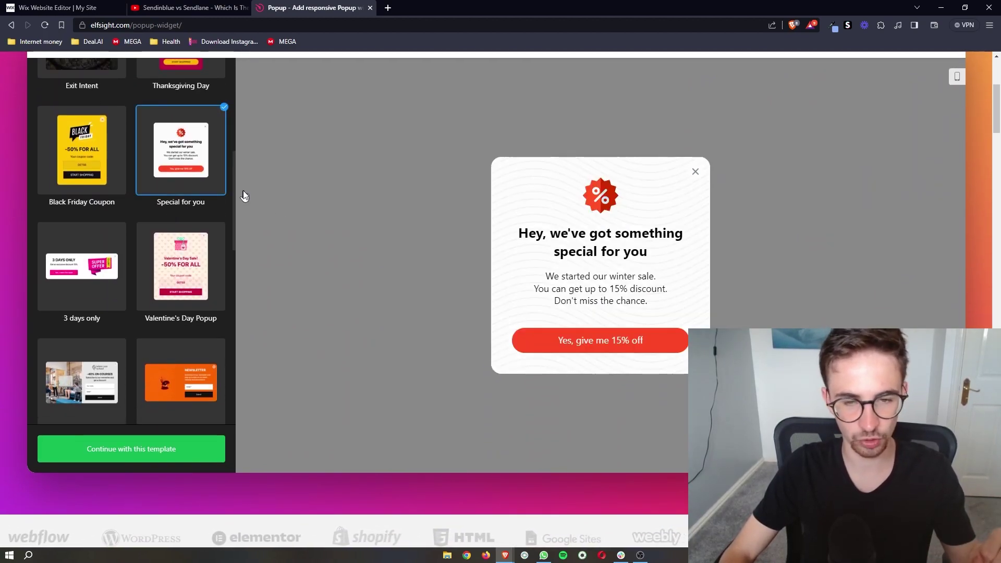
pyautogui.scroll(1, 471, 321)
pyautogui.scroll(1, 472, 318)
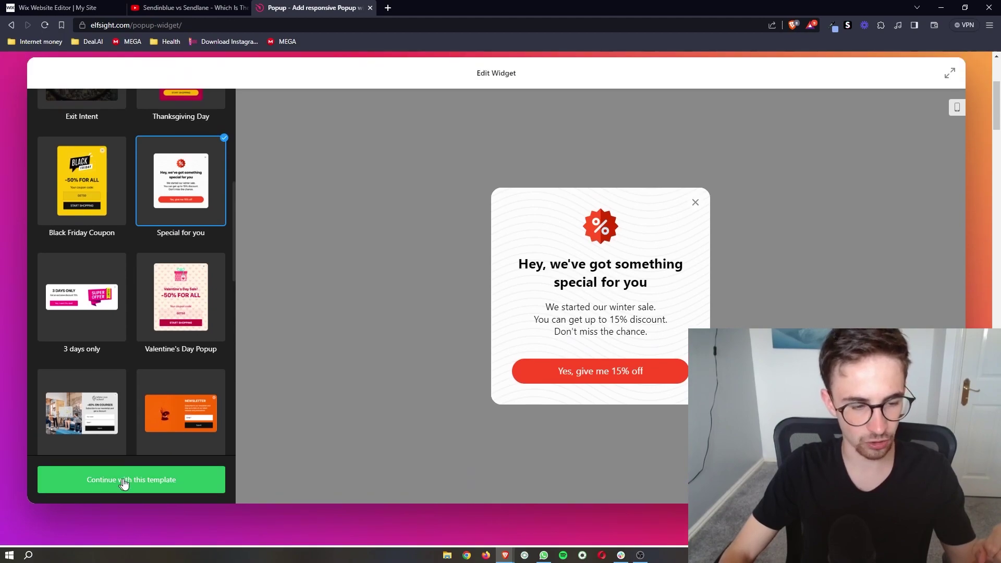
# Continue with the chosen template and open the Image block's settings for editing.
pyautogui.click(128, 478)
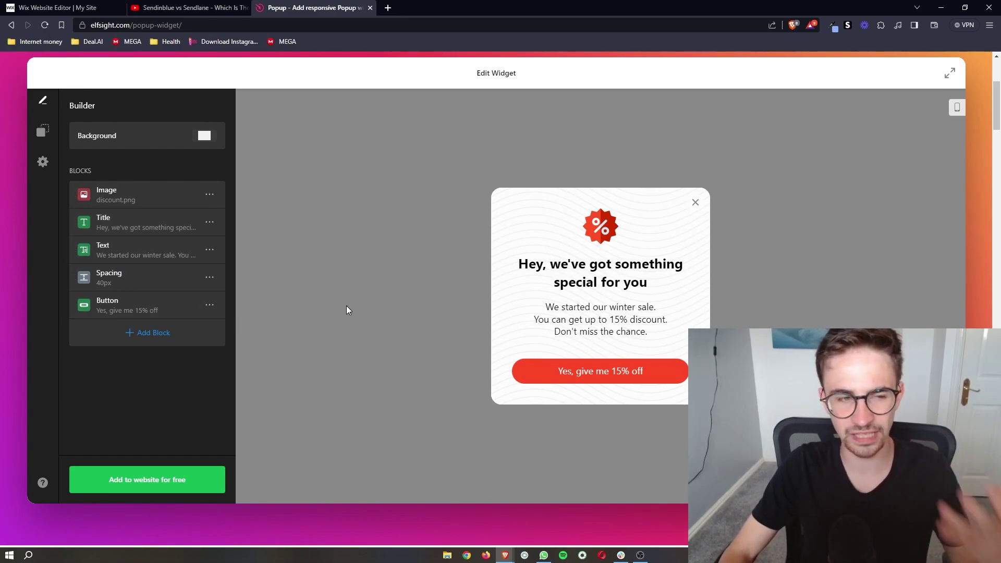
pyautogui.click(209, 192)
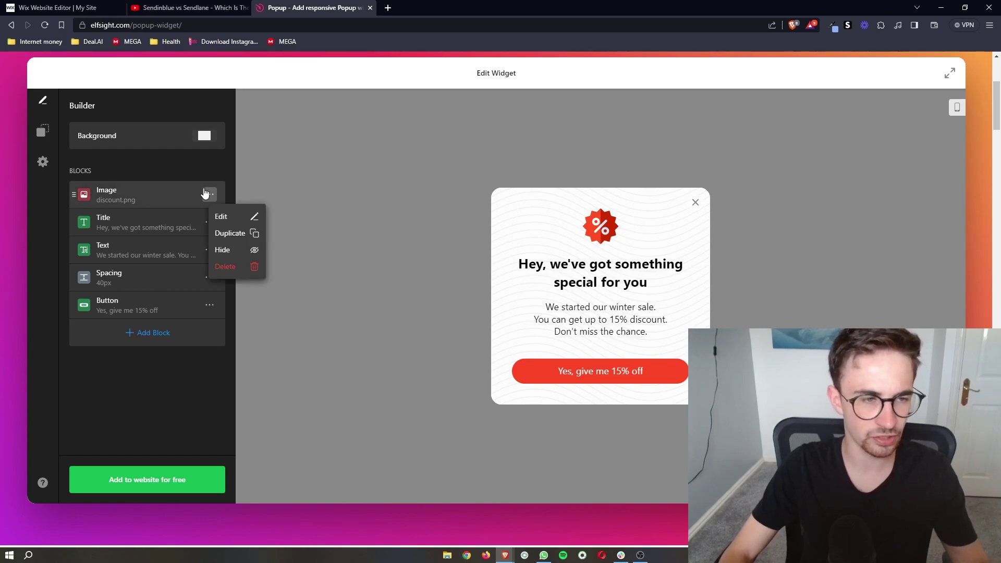
pyautogui.click(176, 204)
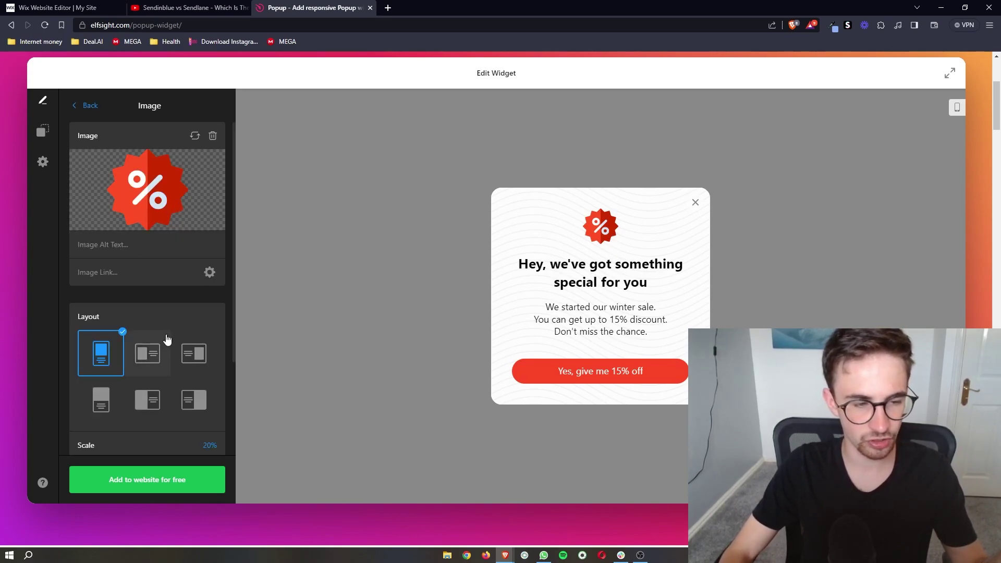
# Try the side-by-side image layouts, then keep the image above the text.
pyautogui.click(148, 354)
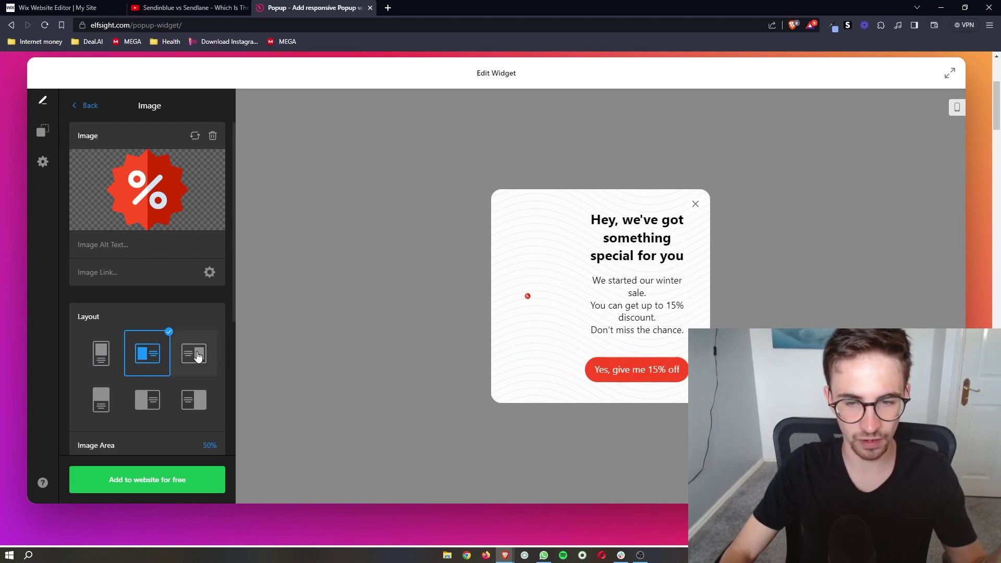
pyautogui.click(197, 356)
pyautogui.click(185, 410)
pyautogui.click(101, 354)
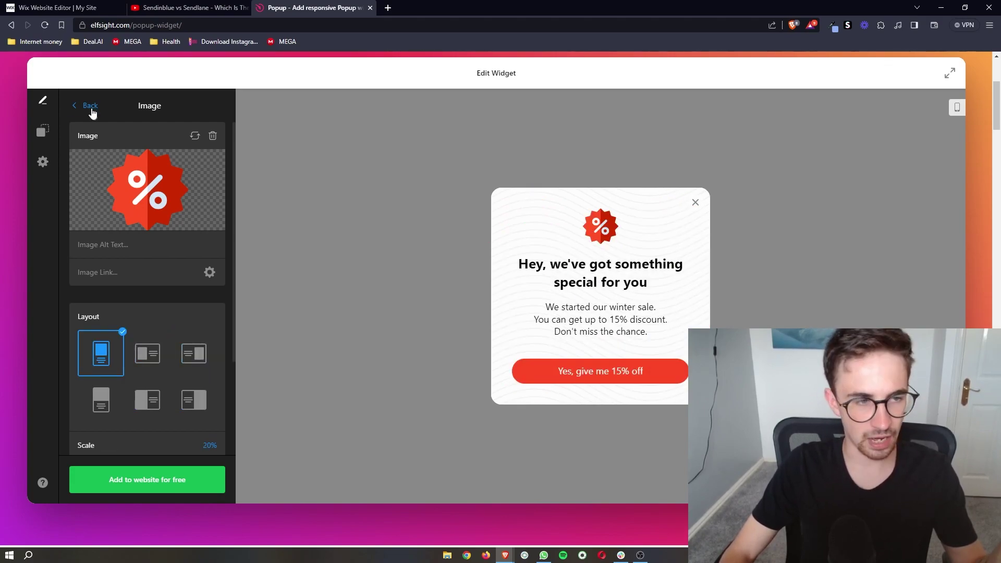
pyautogui.click(88, 105)
# Replace the title block's text with 'Hey, subscribe to the channel'.
pyautogui.click(128, 221)
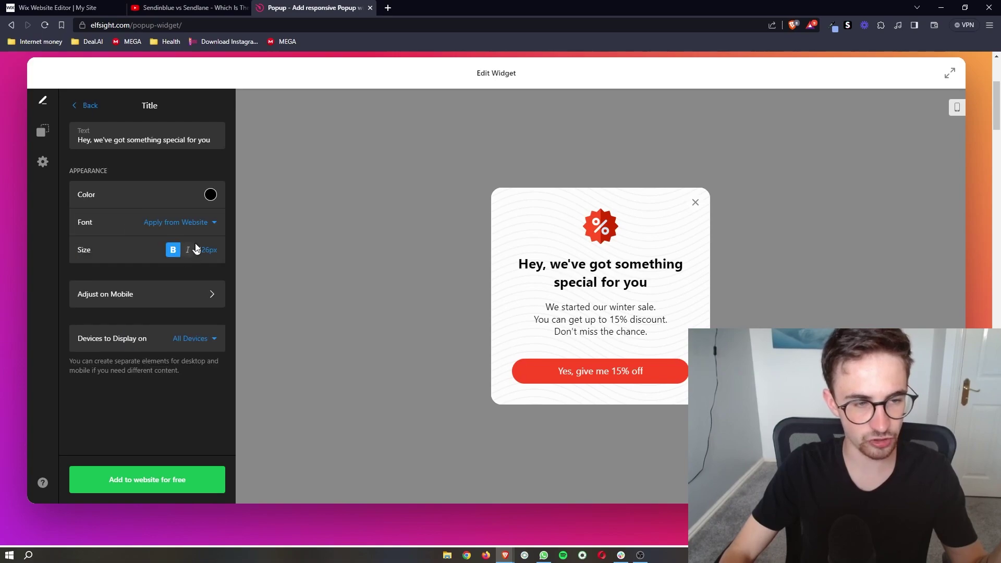
pyautogui.hotkey('ctrl', 'a')
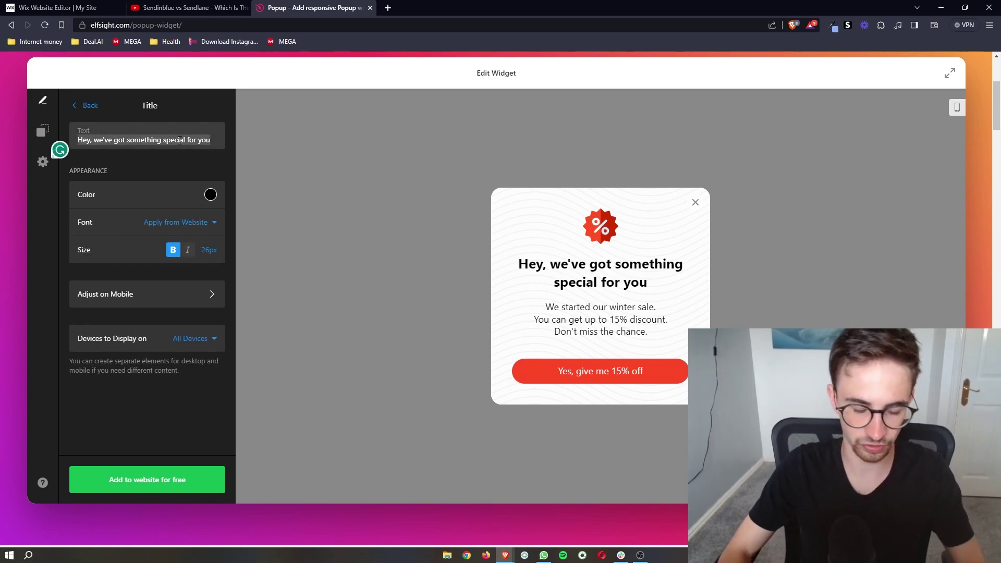
pyautogui.write('Hye')
pyautogui.press('BackSpace')
pyautogui.press('BackSpace')
pyautogui.write('ey, su')
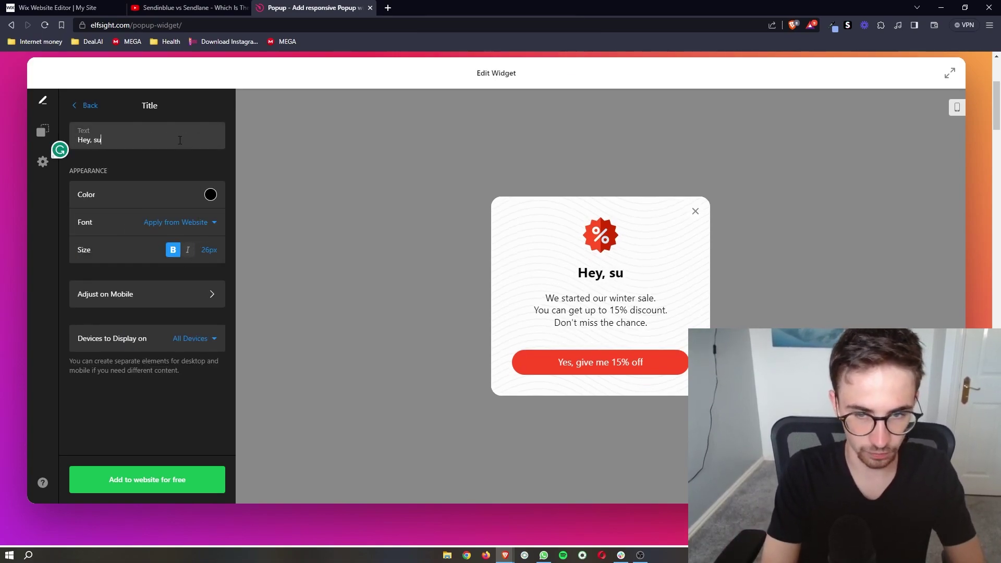
pyautogui.write('bscribe to the sca')
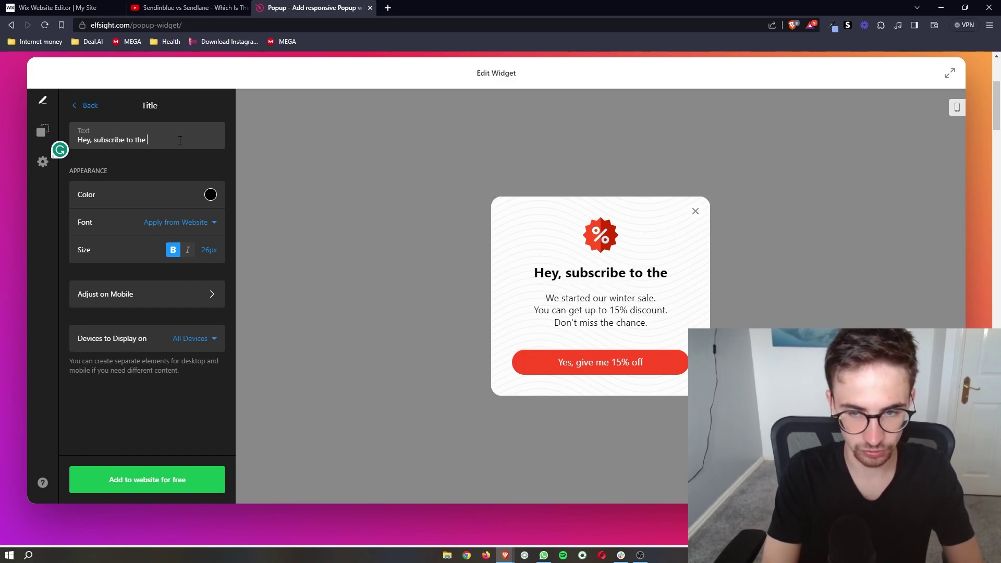
pyautogui.press('BackSpace')
pyautogui.write('hannel')
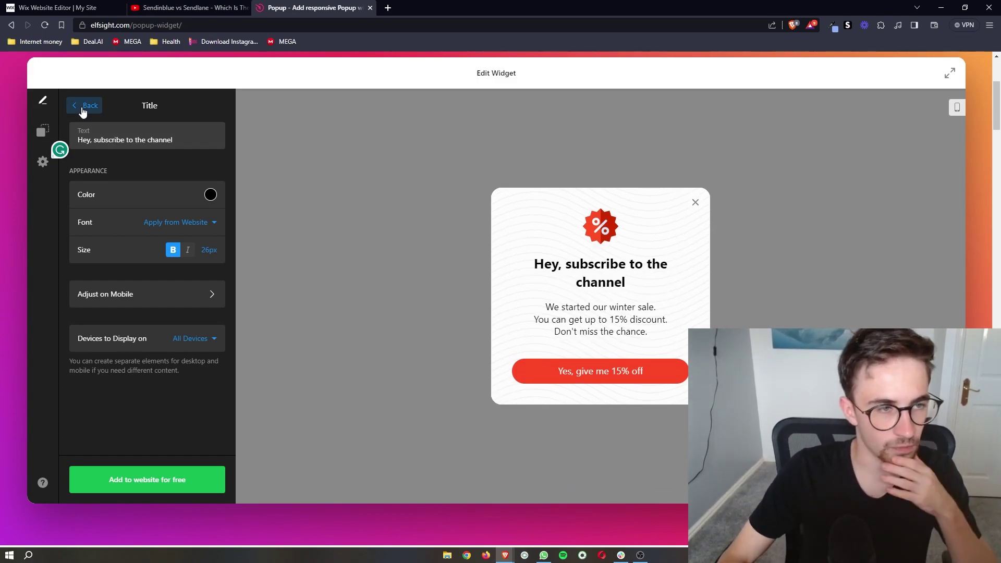
# Preview a gradient background, keep the patterned image background, and save via 'Add to website for free'.
pyautogui.click(85, 104)
pyautogui.click(204, 135)
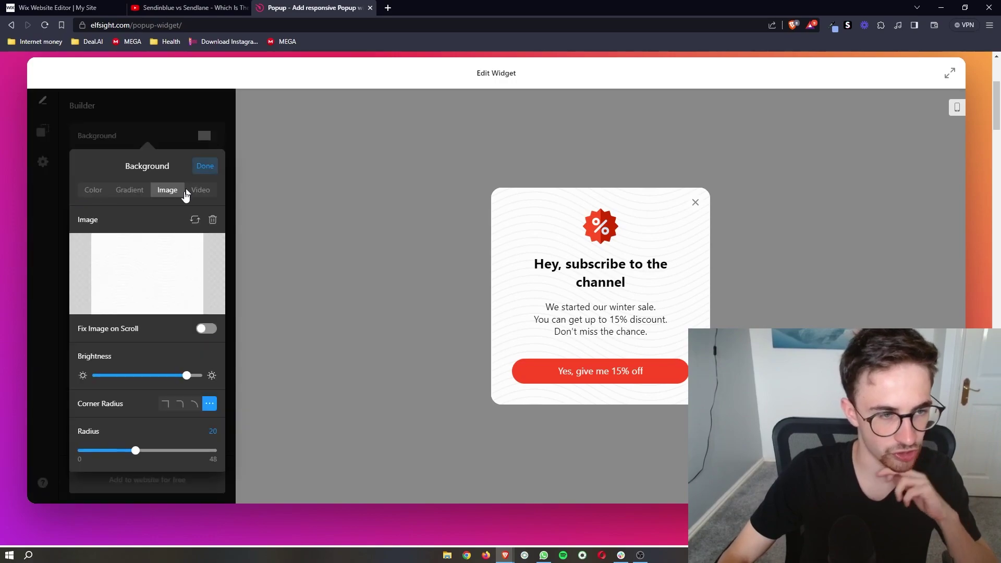
pyautogui.click(131, 191)
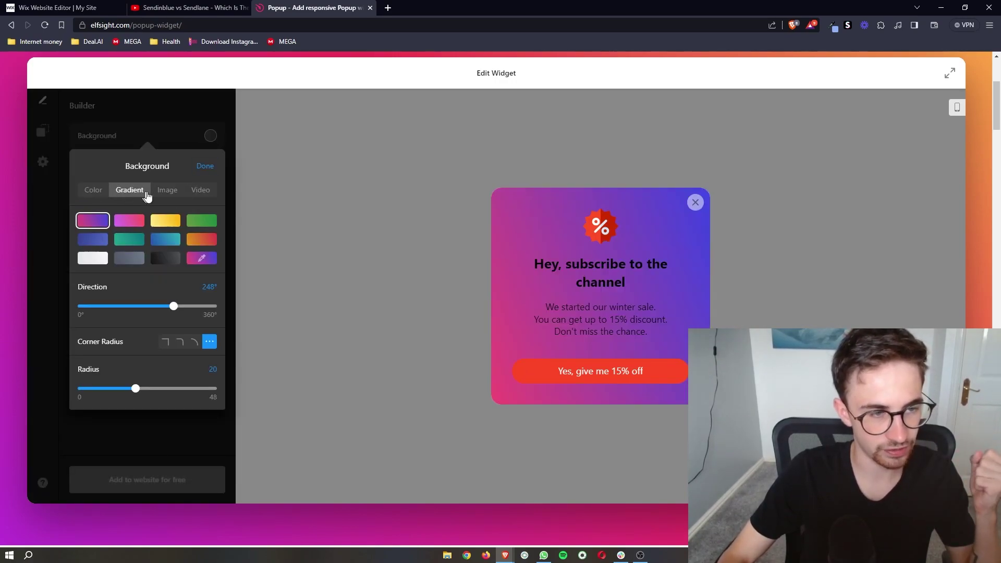
pyautogui.click(167, 189)
pyautogui.click(220, 133)
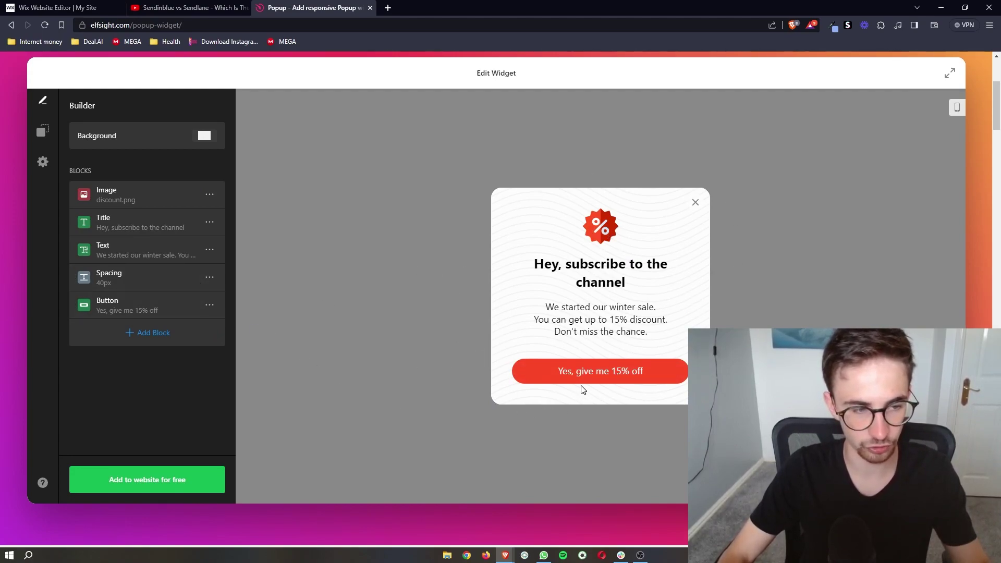
pyautogui.click(139, 481)
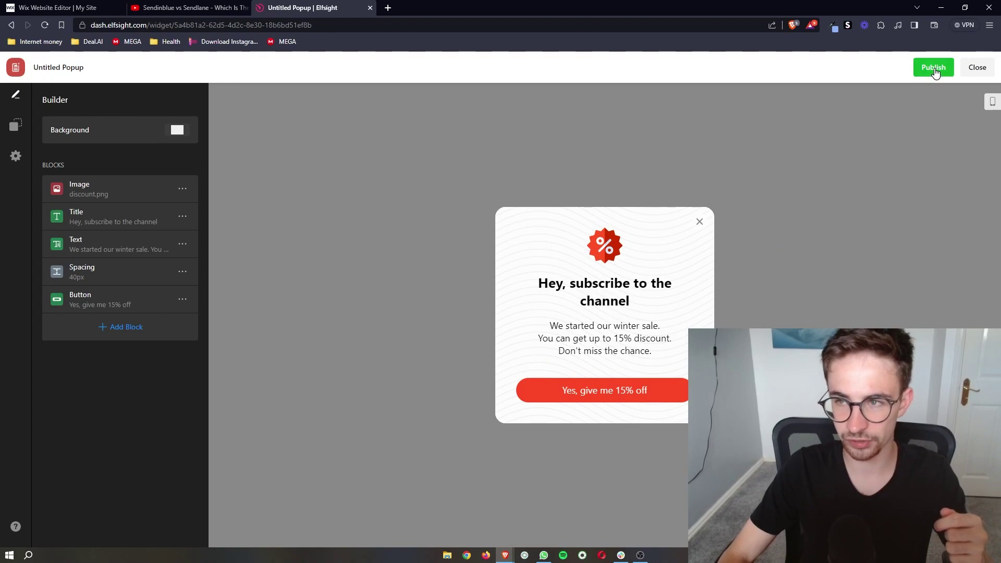
# Publish the popup and read through the free Lite plan's features on the pricing page.
pyautogui.click(934, 68)
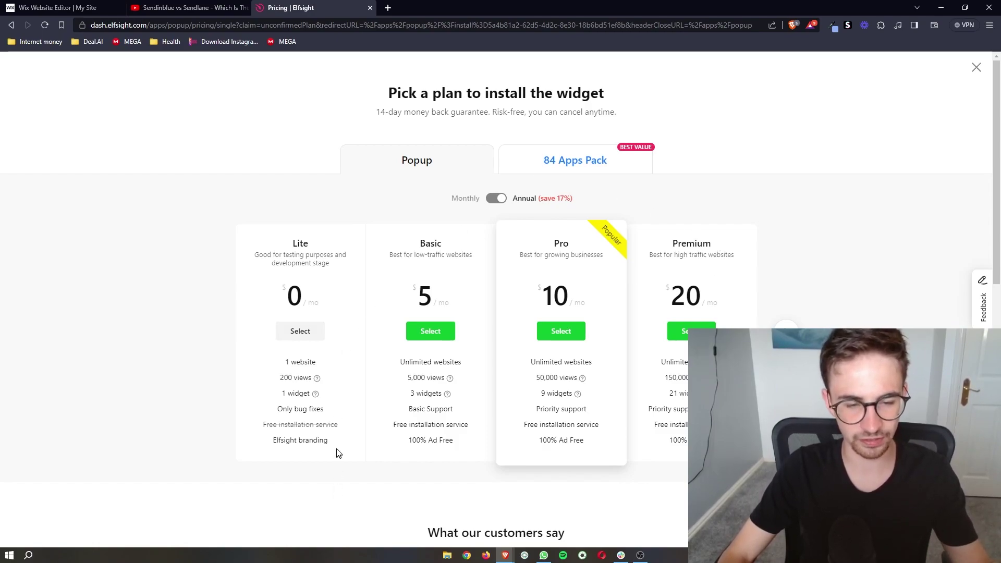
pyautogui.moveTo(337, 448); pyautogui.dragTo(247, 363)
pyautogui.click(248, 360)
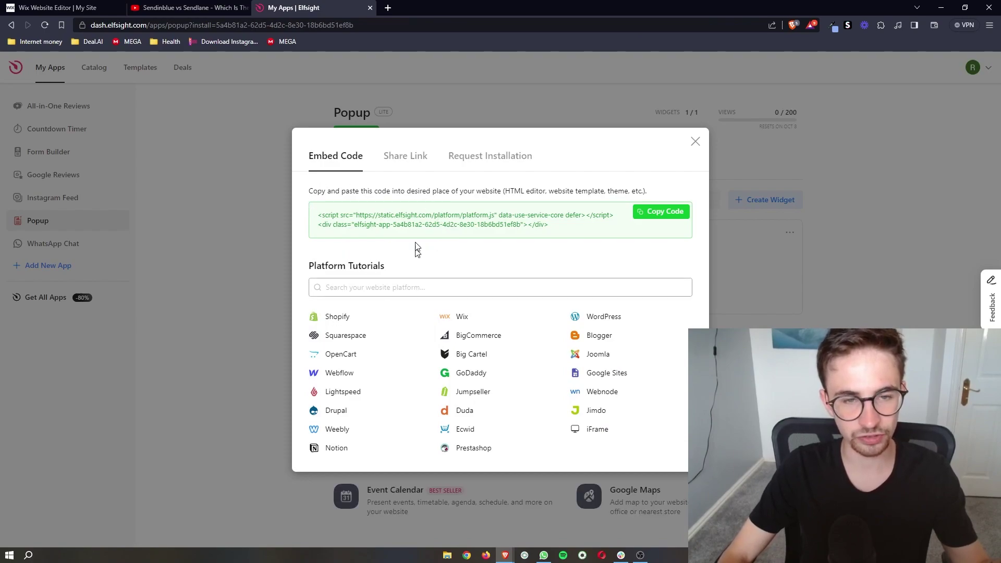
# Copy the popup's embed script with Copy Code in the Embed Code dialog.
pyautogui.moveTo(560, 224); pyautogui.dragTo(305, 216)
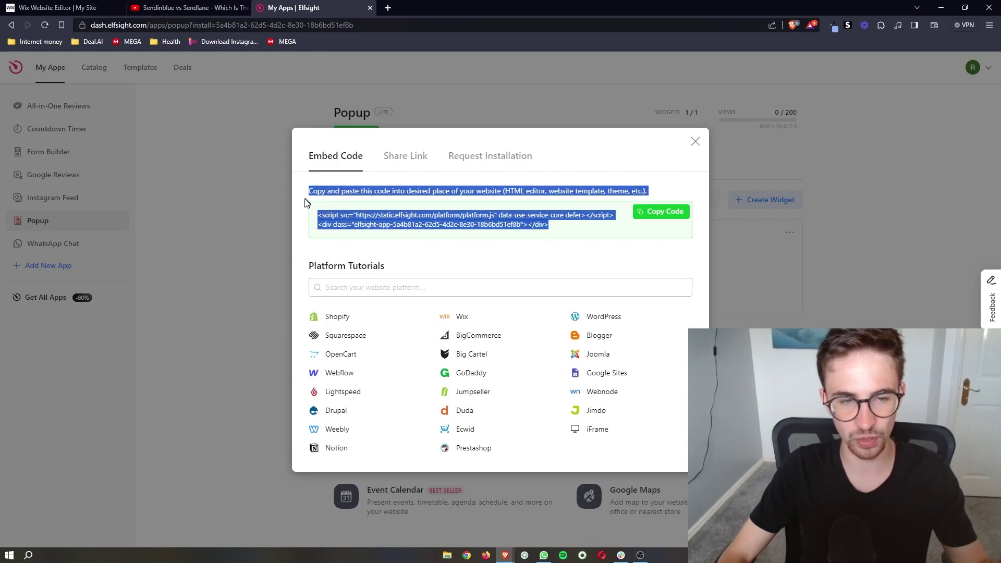
pyautogui.click(456, 270)
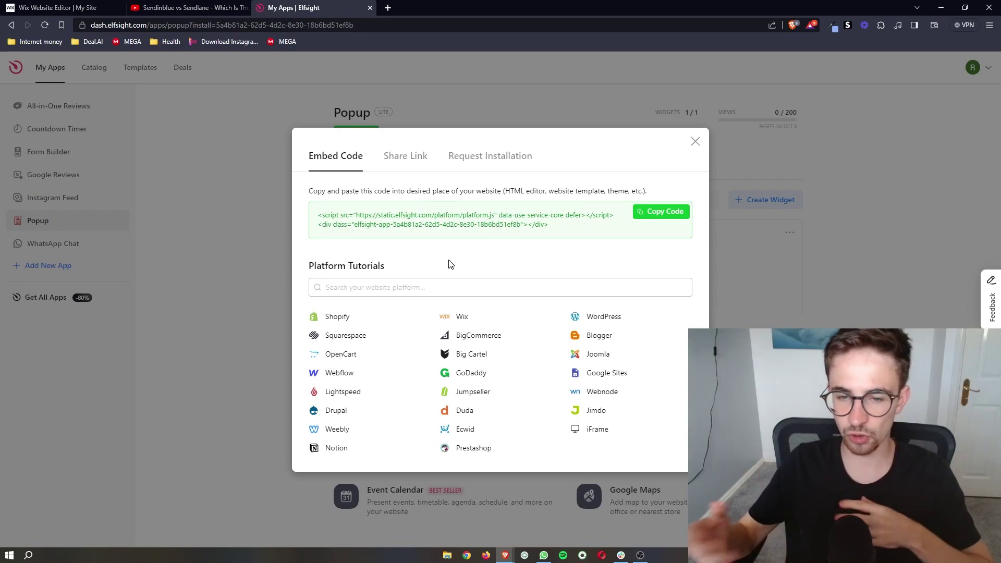
pyautogui.click(666, 214)
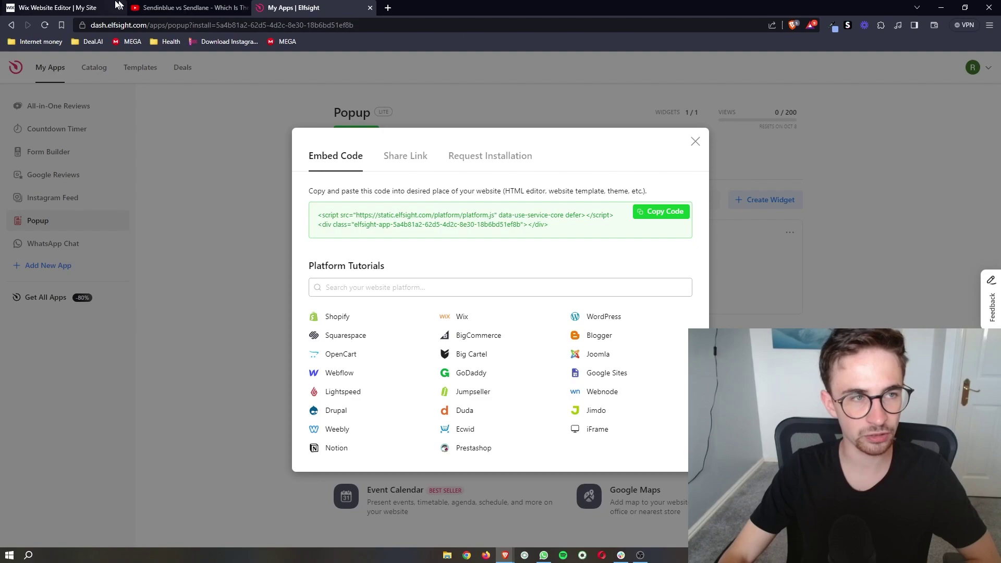
# Return to the Wix site editor and open the Add Elements panel.
pyautogui.click(58, 8)
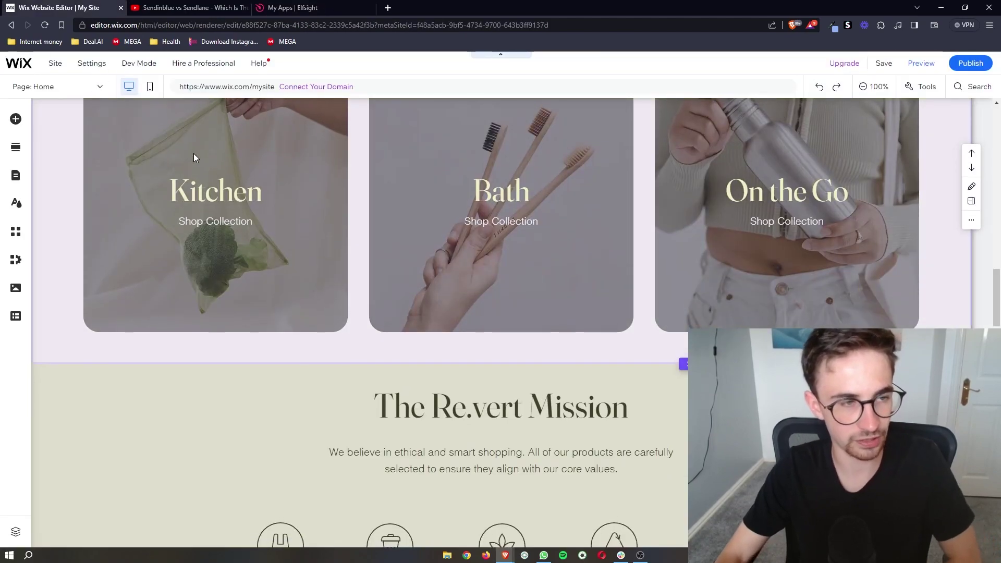
pyautogui.moveTo(351, 324)
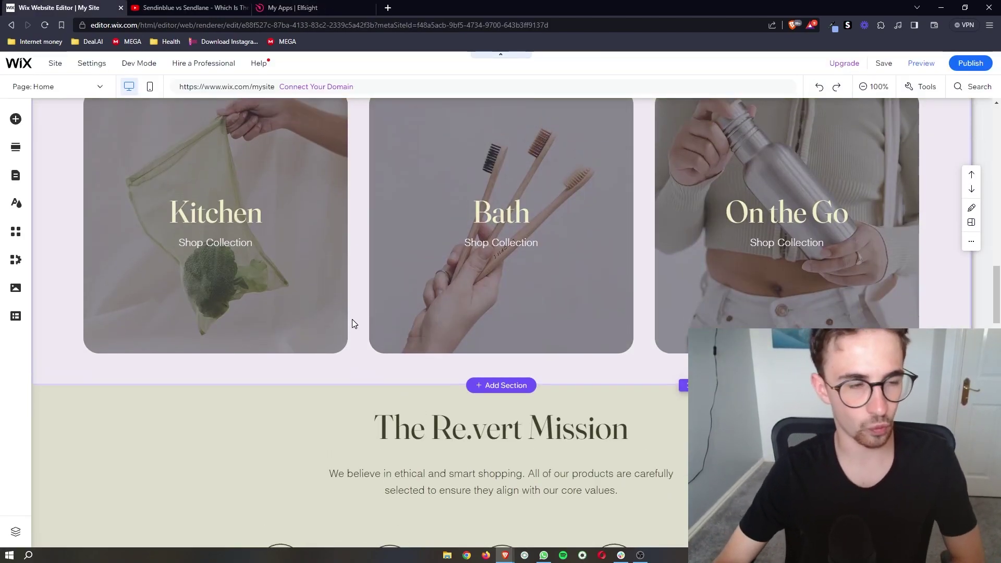
pyautogui.scroll(1, 320, 260)
pyautogui.click(17, 121)
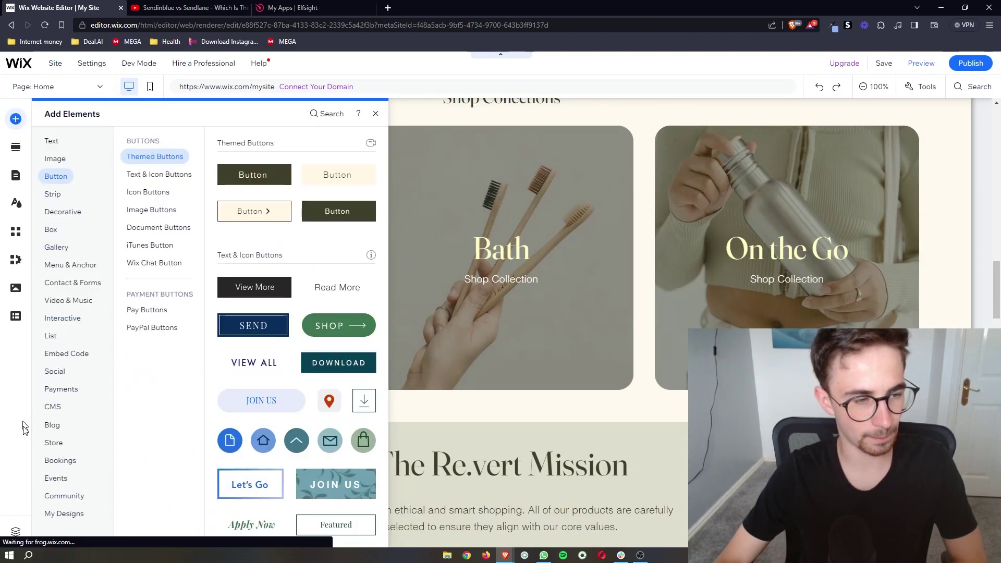
pyautogui.moveTo(66, 354)
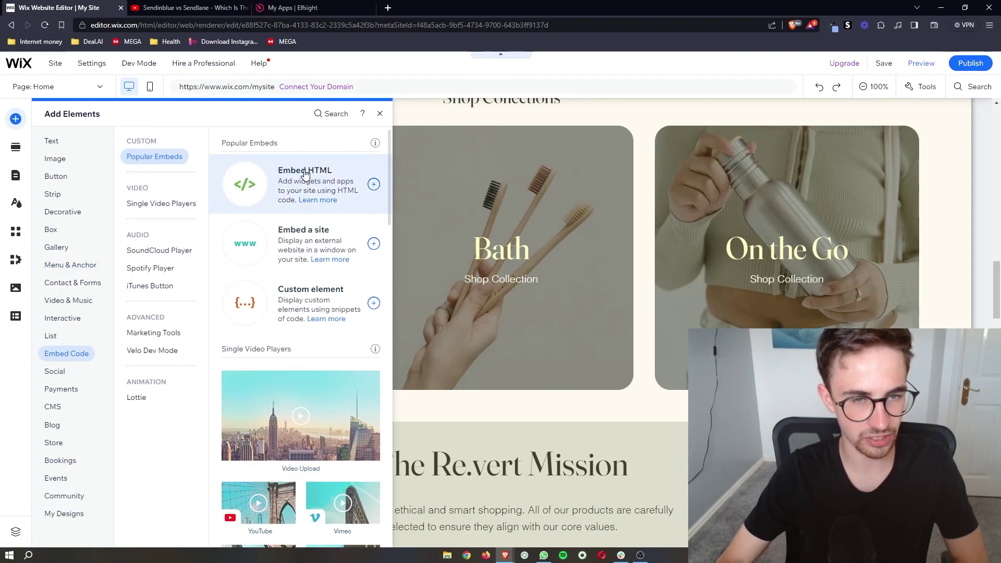
# Add an Embed HTML element and paste the Elfsight code so the popup renders.
pyautogui.click(376, 187)
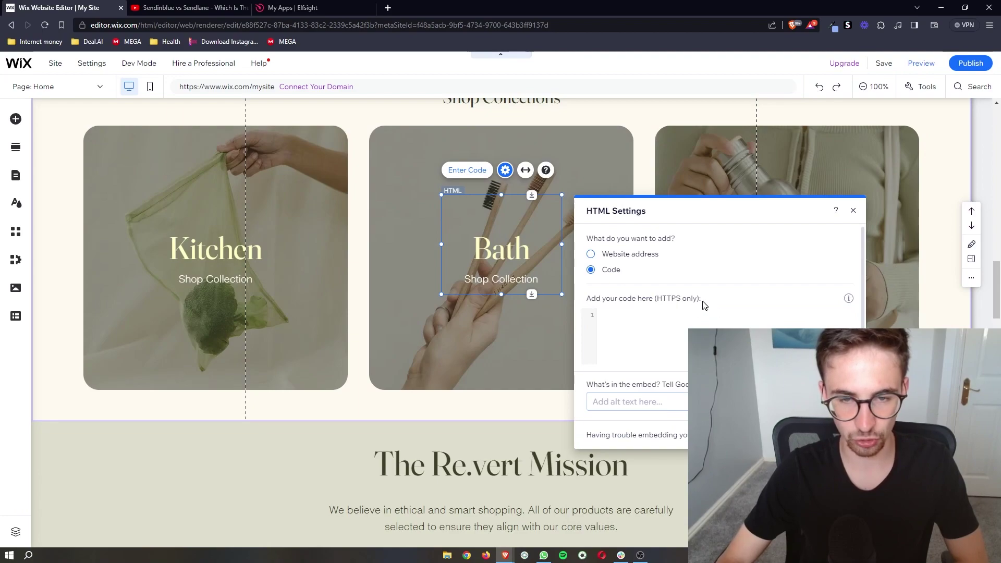
pyautogui.click(688, 329)
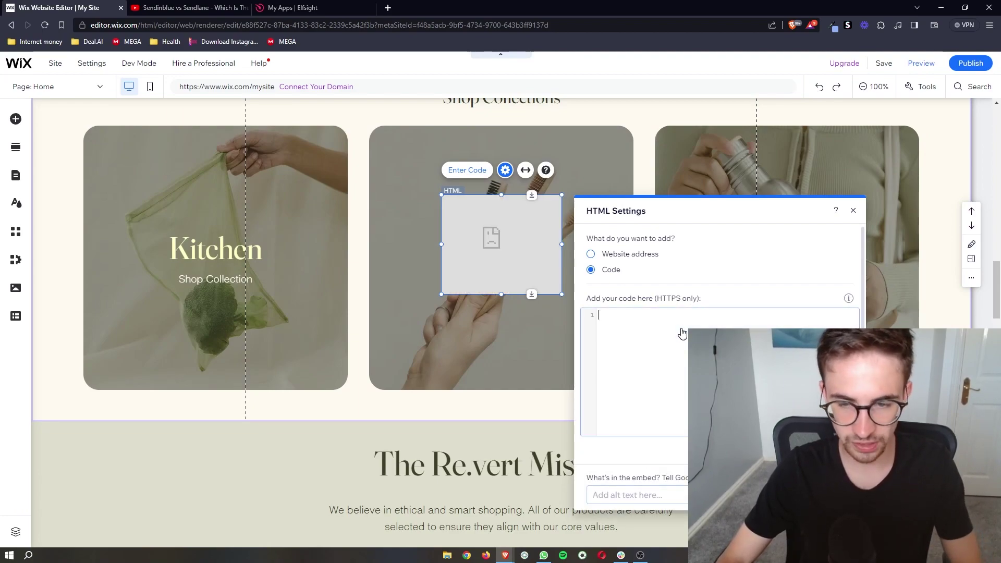
pyautogui.hotkey('ctrl', 'v')
pyautogui.click(687, 442)
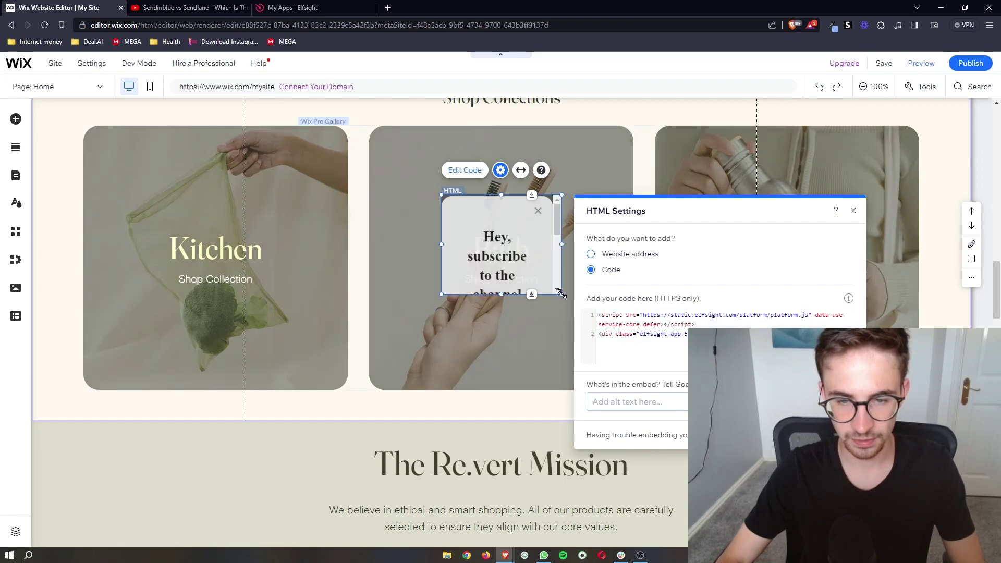
# Resize the embed to fit the popup and move it up over the Bath collection card.
pyautogui.moveTo(562, 295); pyautogui.dragTo(649, 512)
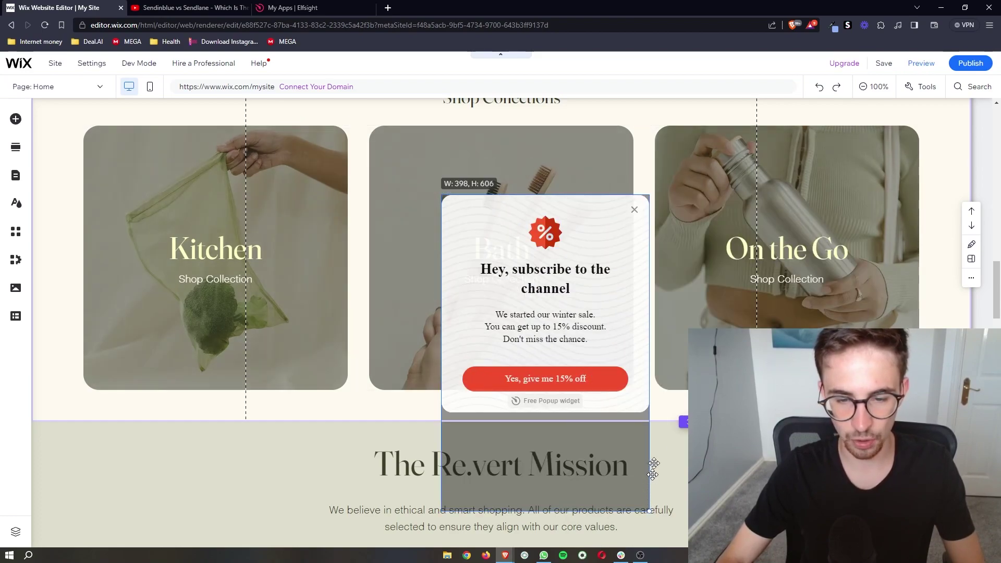
pyautogui.moveTo(649, 512); pyautogui.dragTo(650, 394)
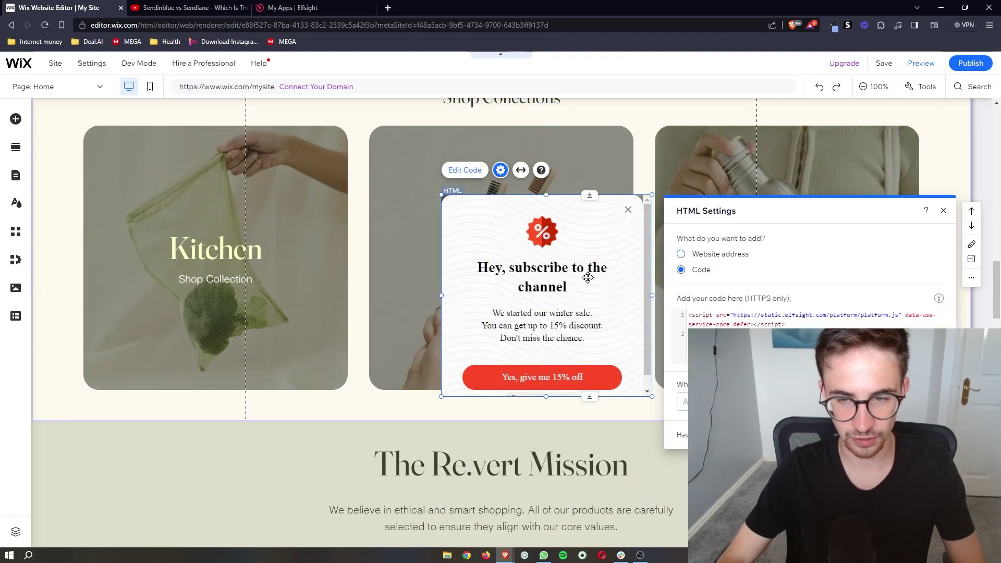
pyautogui.moveTo(588, 278); pyautogui.dragTo(538, 244)
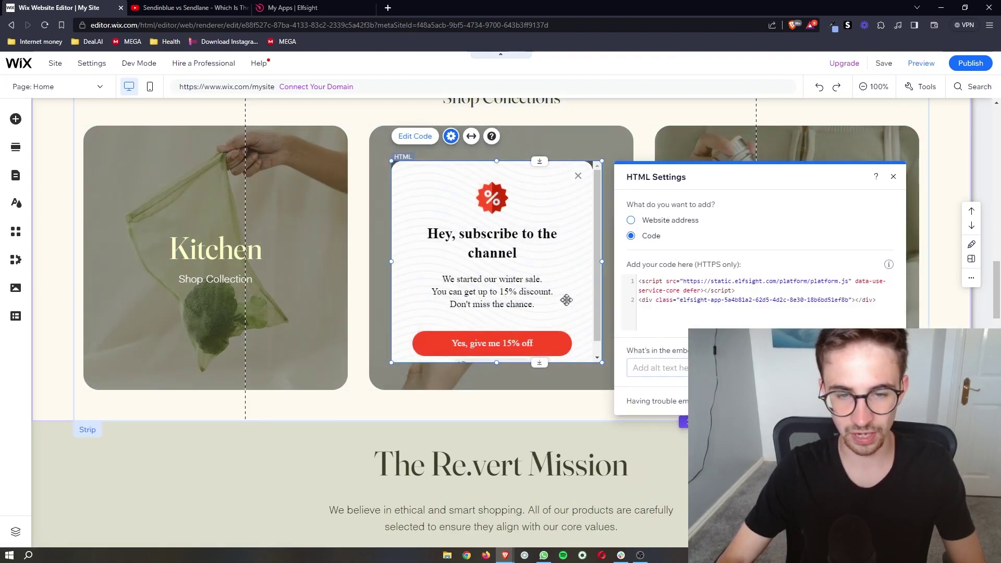
pyautogui.click(501, 403)
pyautogui.moveTo(360, 485)
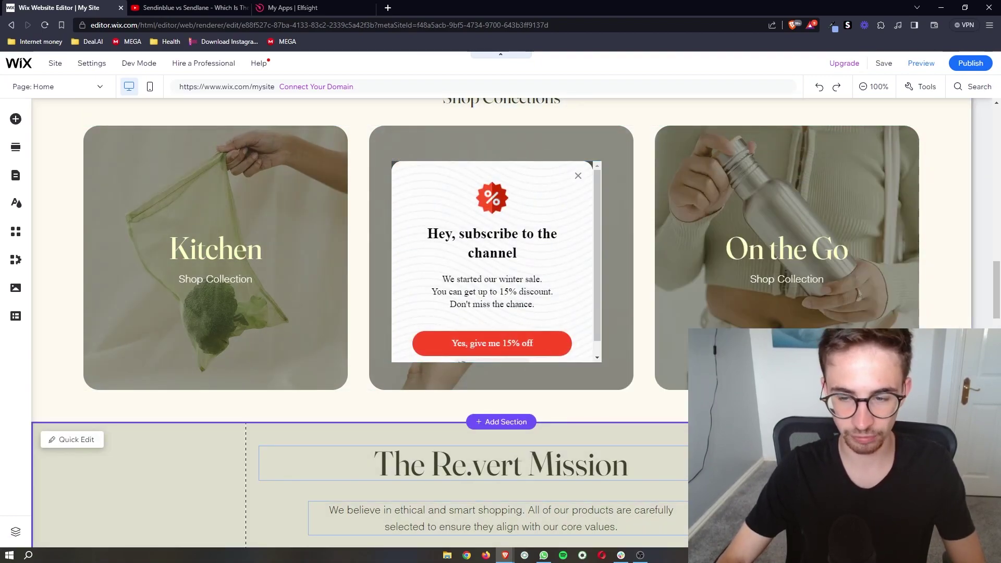